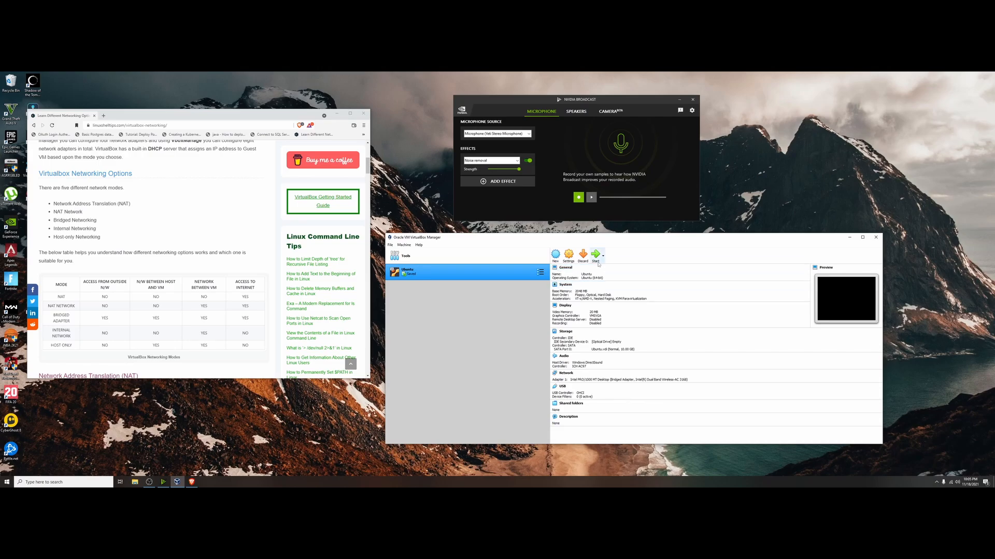
Start creating a new virtual machine, continue past the name page, and nudge the memory size slider slightly higher.
left_click(555, 255)
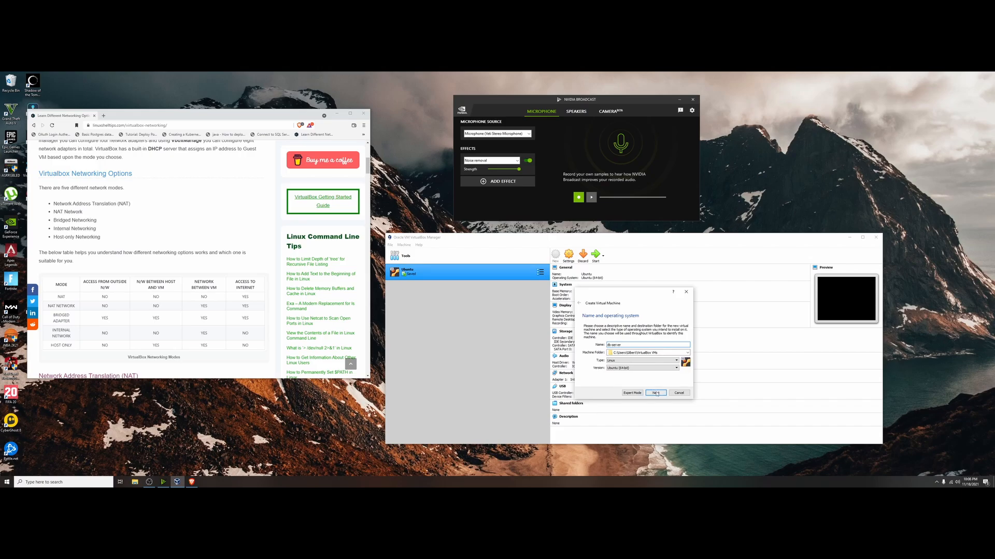
left_click(655, 393)
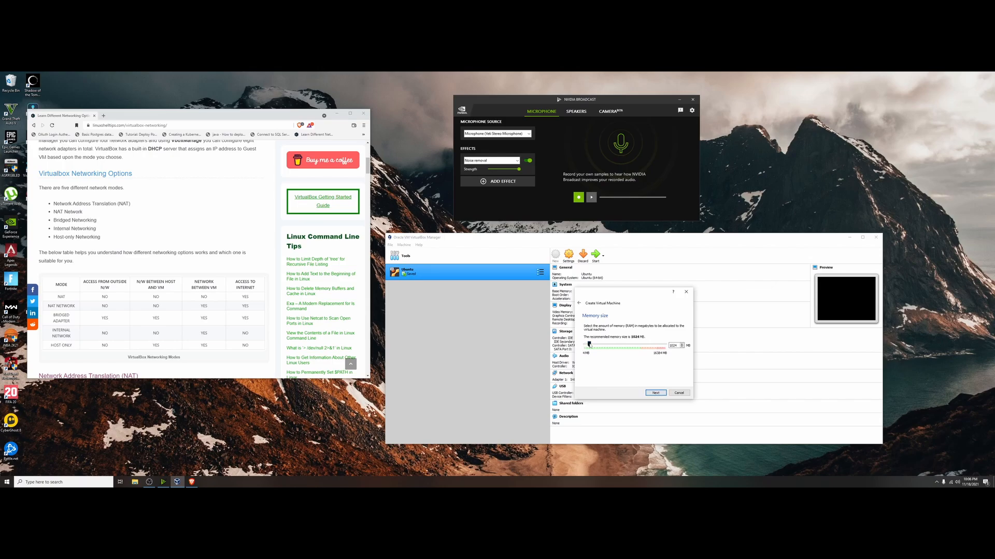
left_click_drag(589, 345, 595, 347)
left_click(655, 393)
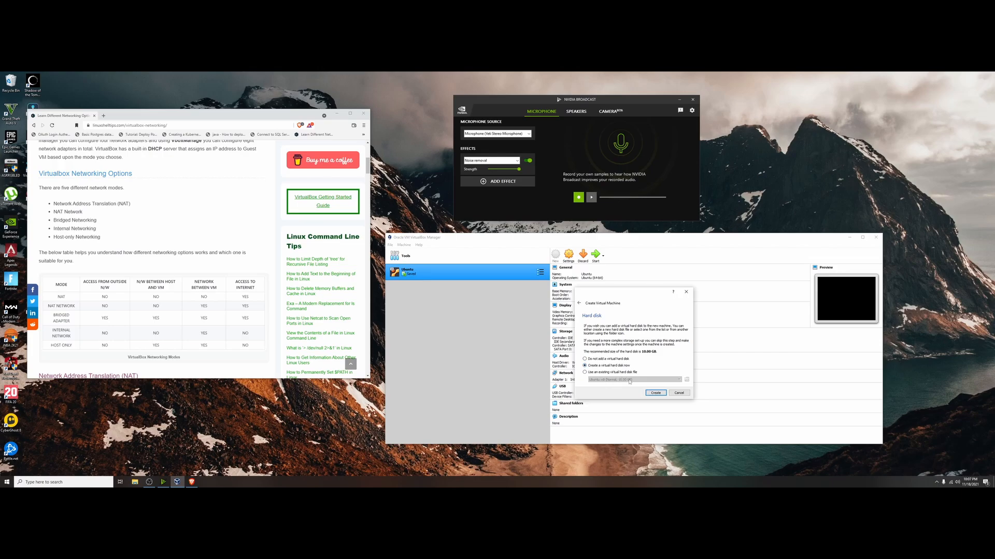
Create a new dynamically allocated VDI virtual hard disk of 10.00 GB for the machine.
left_click(656, 393)
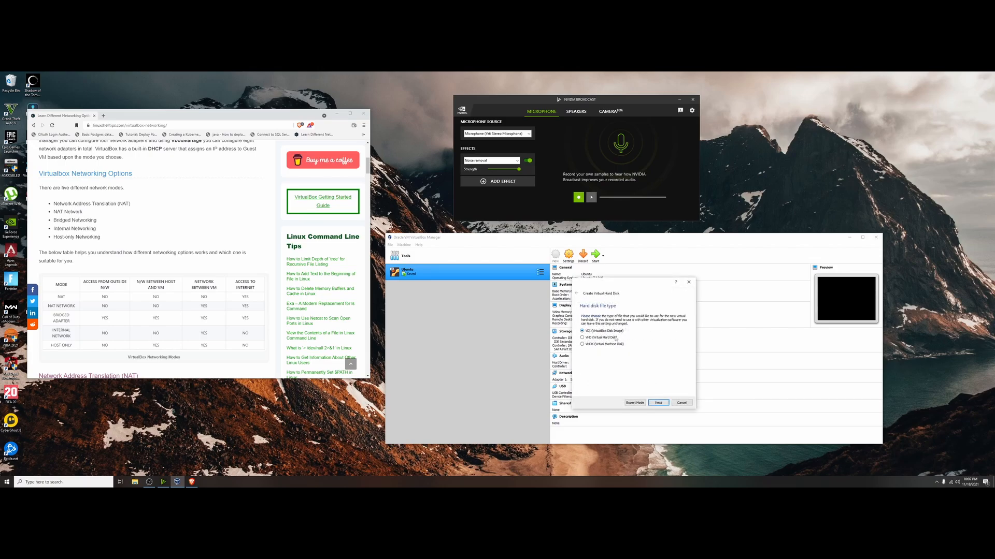
left_click(658, 402)
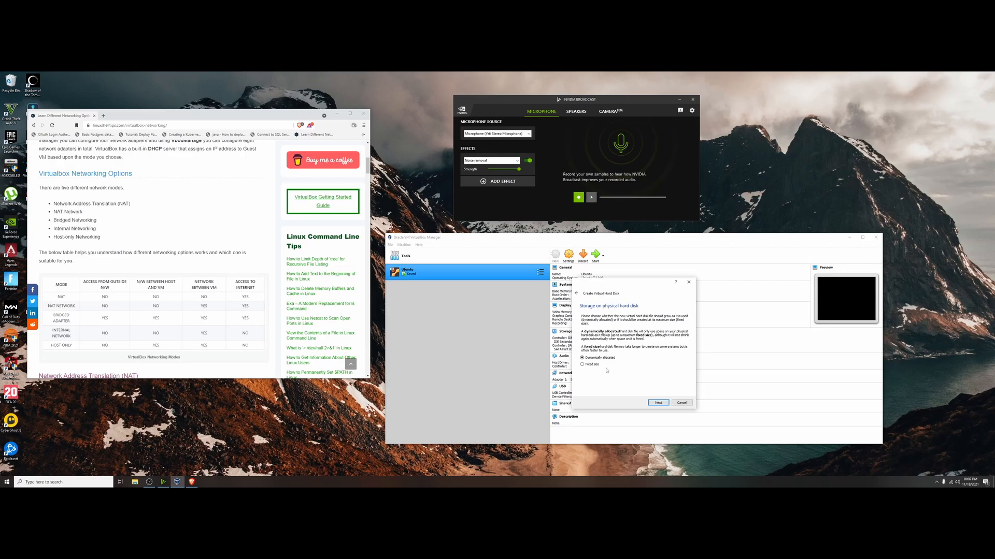
left_click(653, 402)
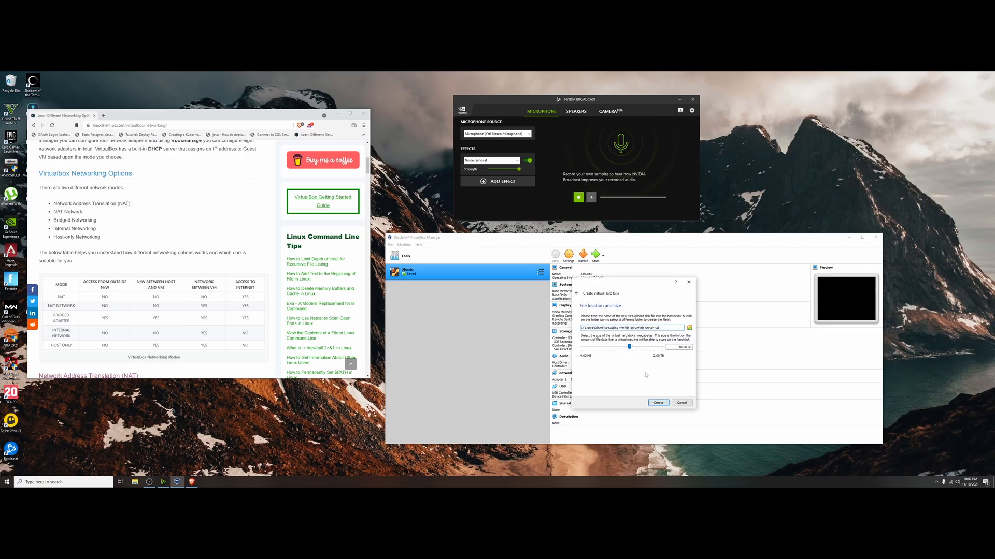
left_click(659, 403)
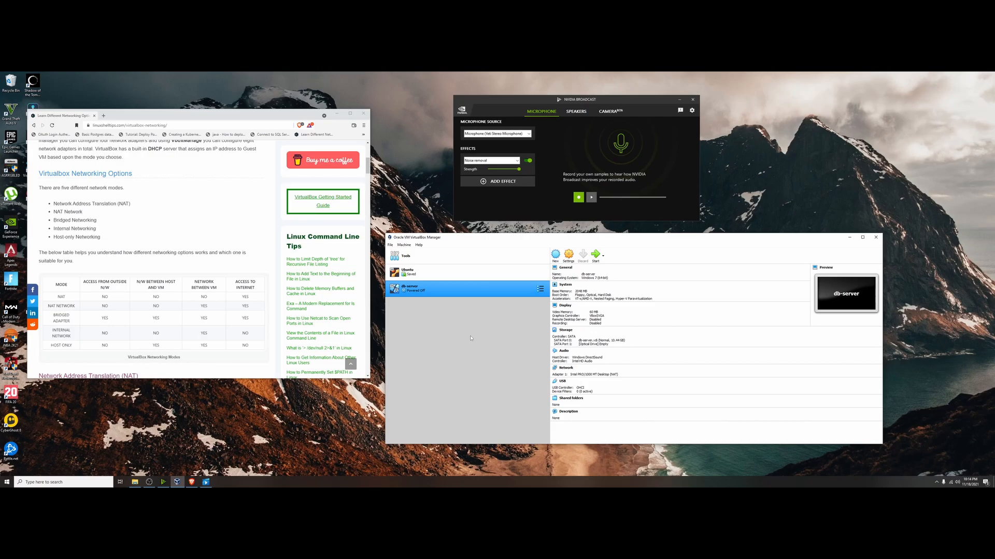
Open the db-server settings and attach its network adapter to Bridged Adapter, then save.
left_click(568, 254)
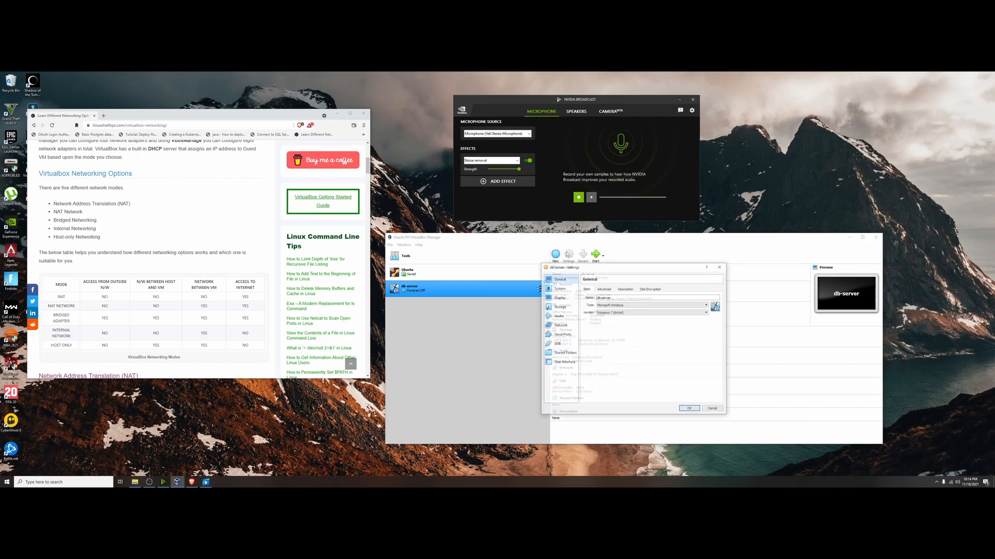
left_click(564, 326)
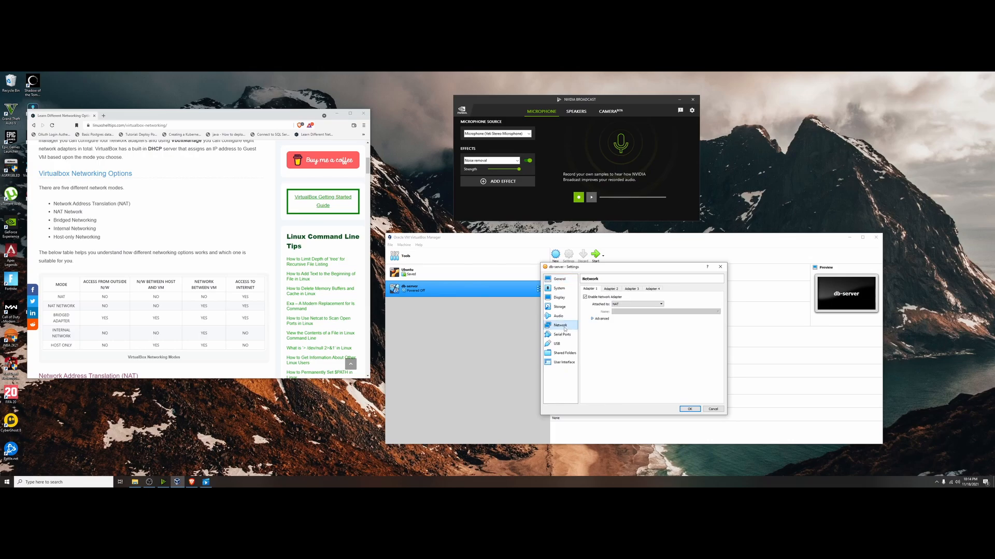
left_click(646, 305)
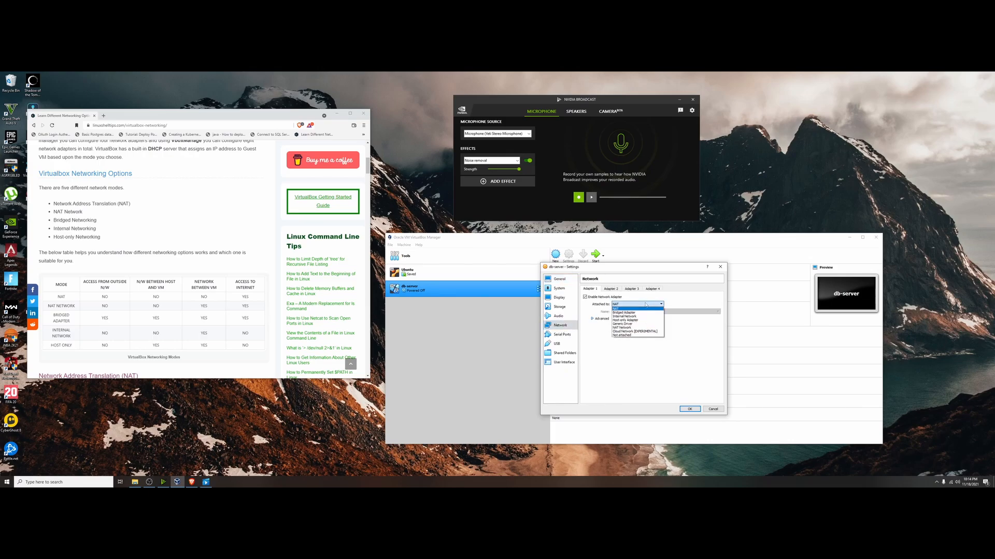
left_click(646, 312)
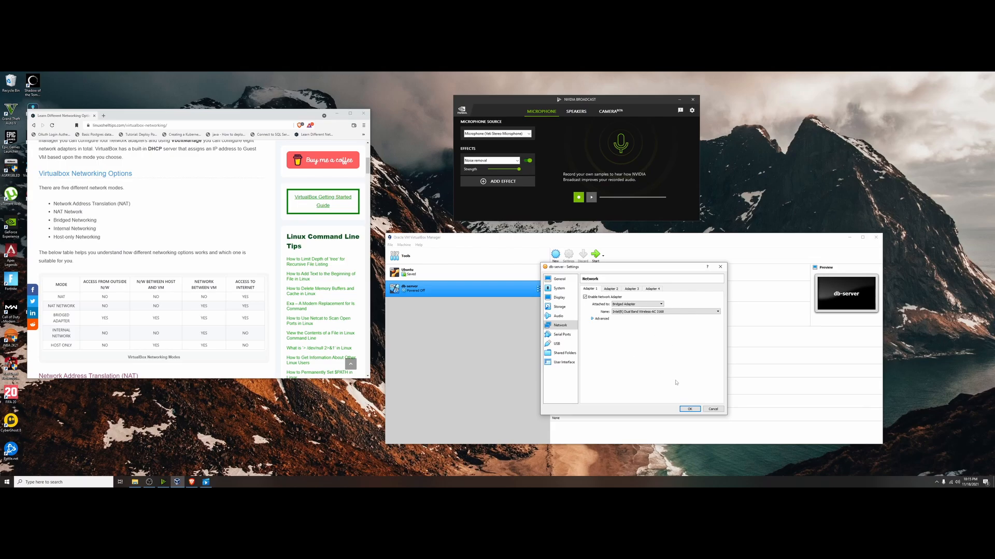
left_click(689, 409)
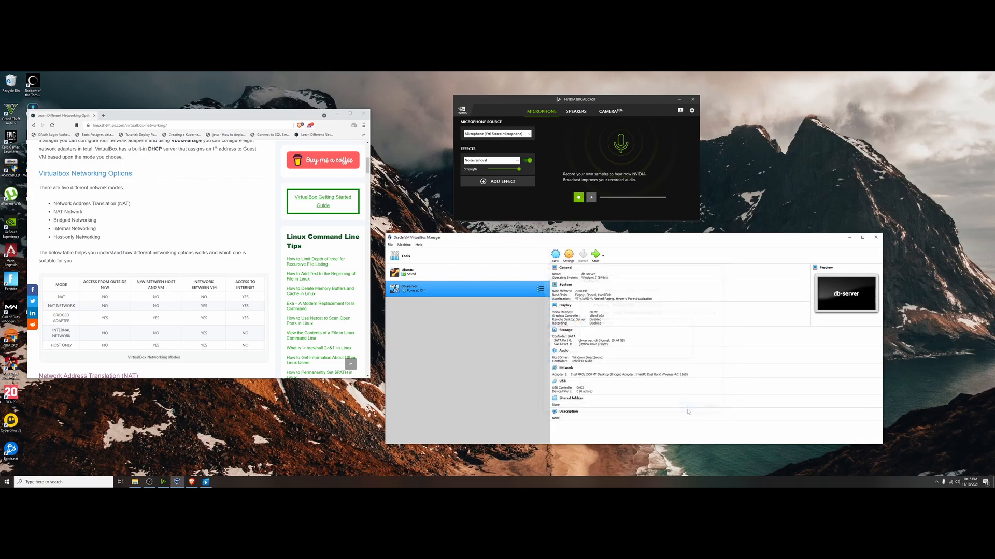
Start db-server and boot it from the ubuntu-20.04.3-desktop-amd64.iso start-up disk.
left_click(596, 256)
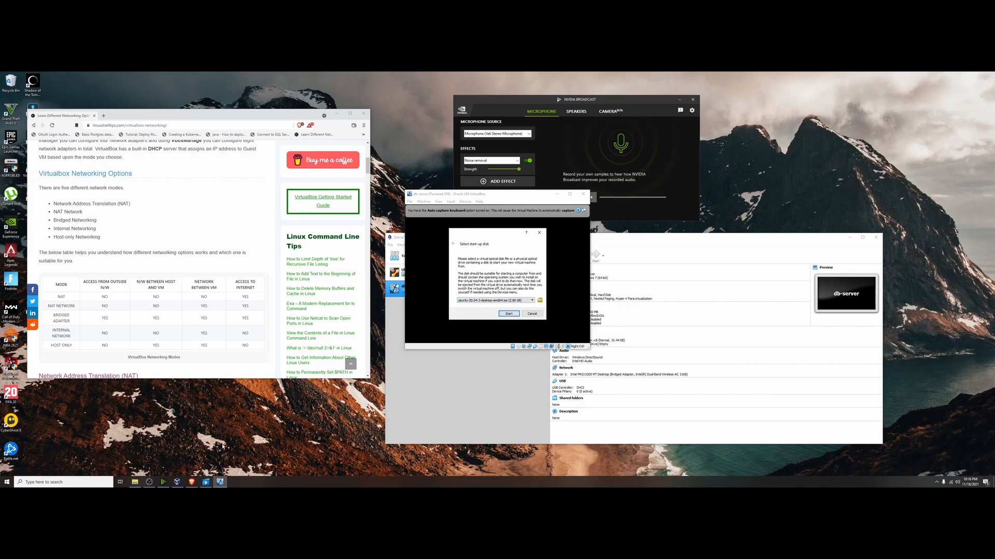
left_click(135, 482)
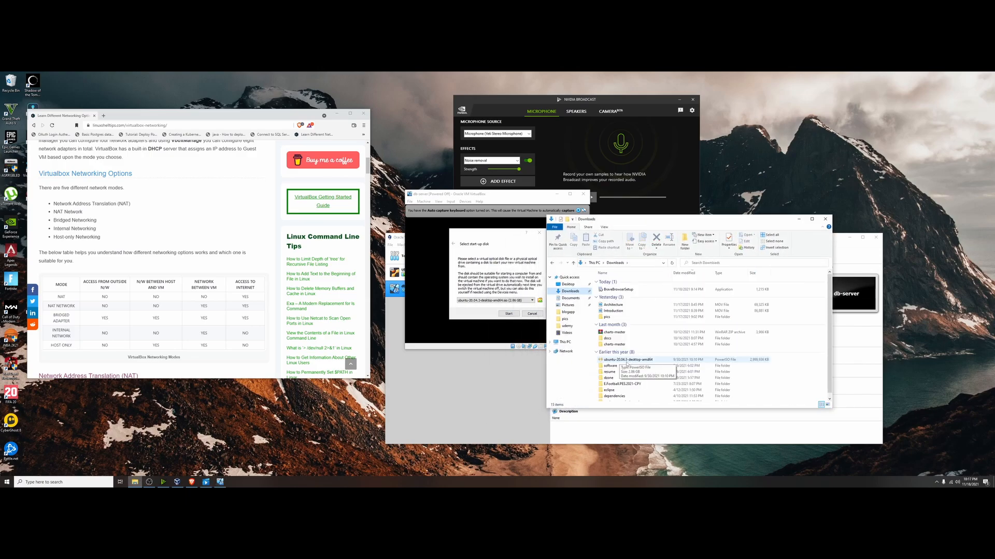
left_click(513, 314)
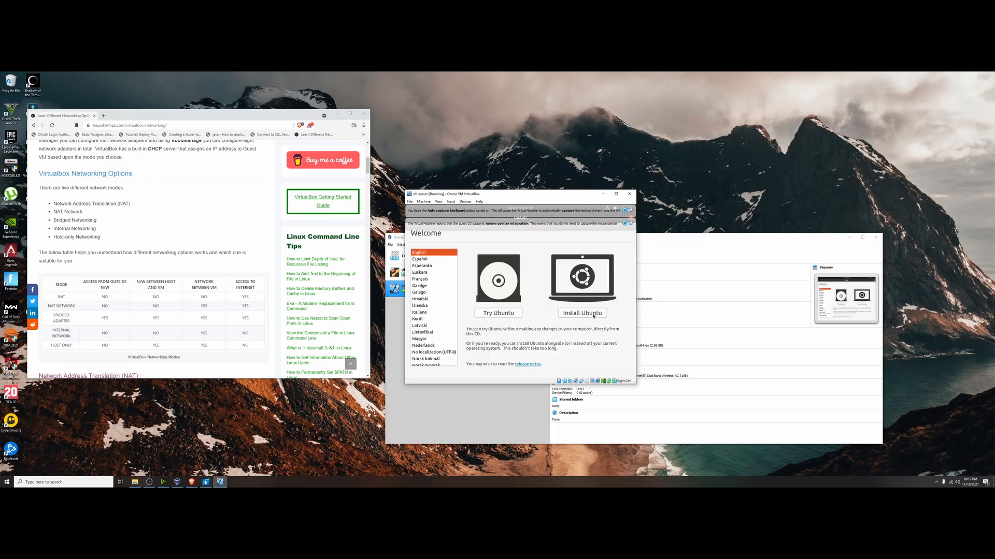
Choose Install Ubuntu, keep the English (US) keyboard layout and the Normal installation options.
left_click(593, 316)
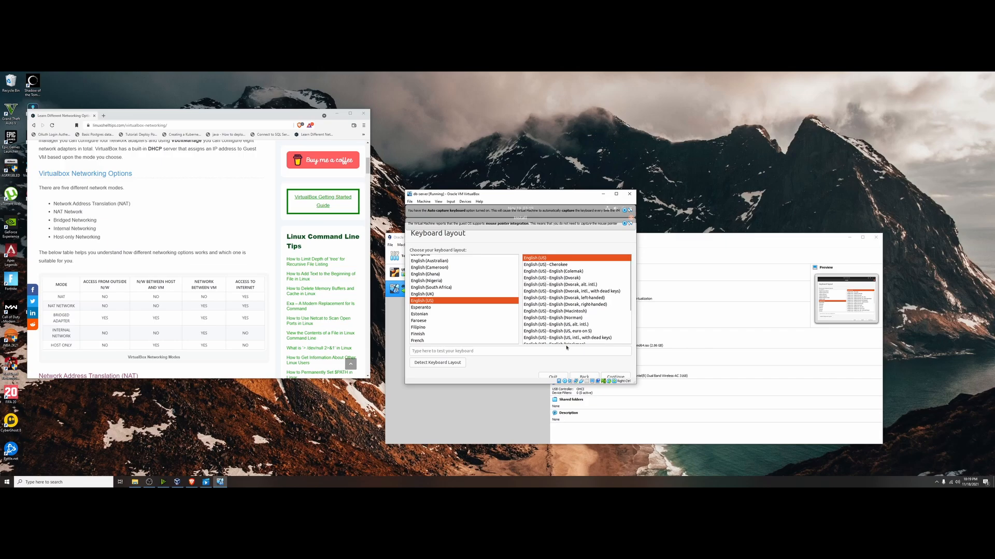
left_click(616, 376)
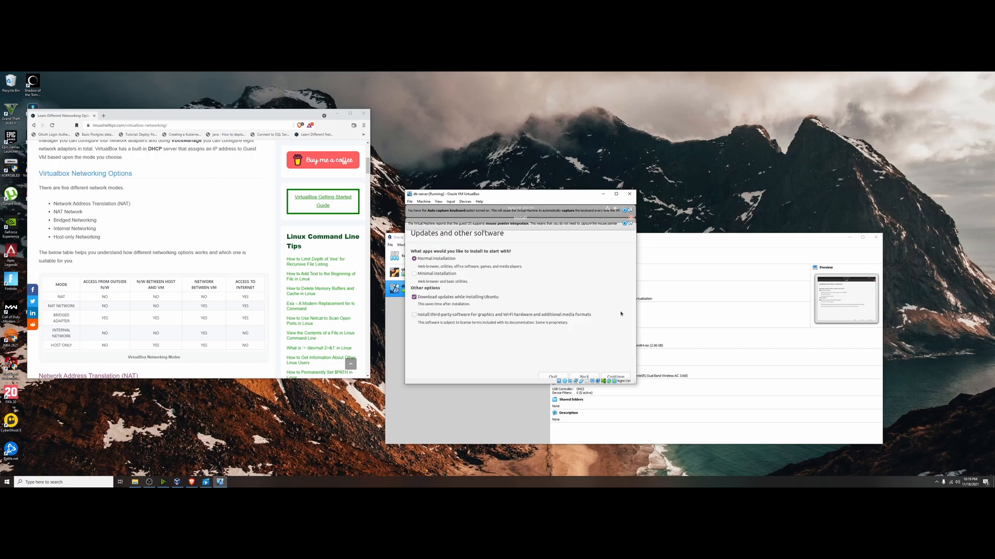
left_click(625, 375)
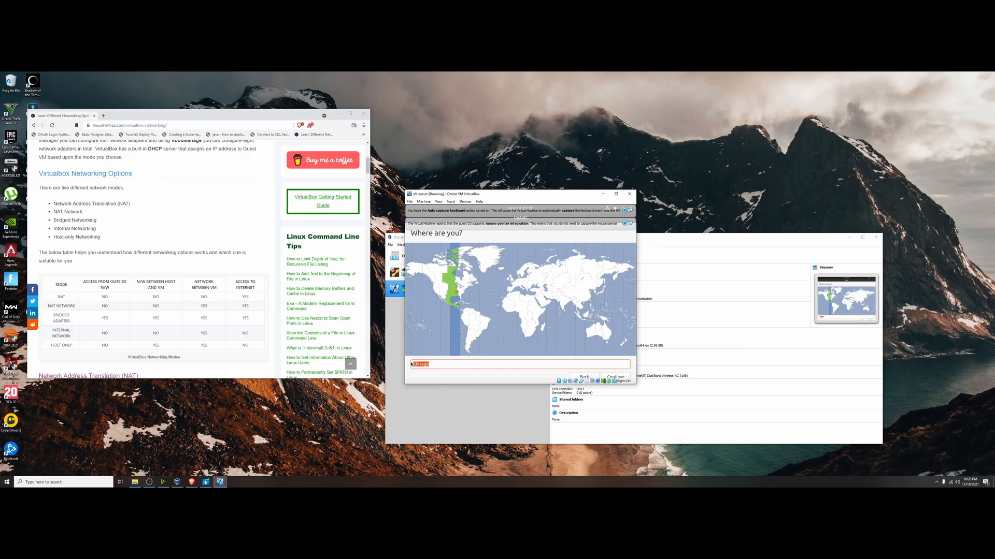
Set the installer's location to Dallas and continue.
type("Dallas")
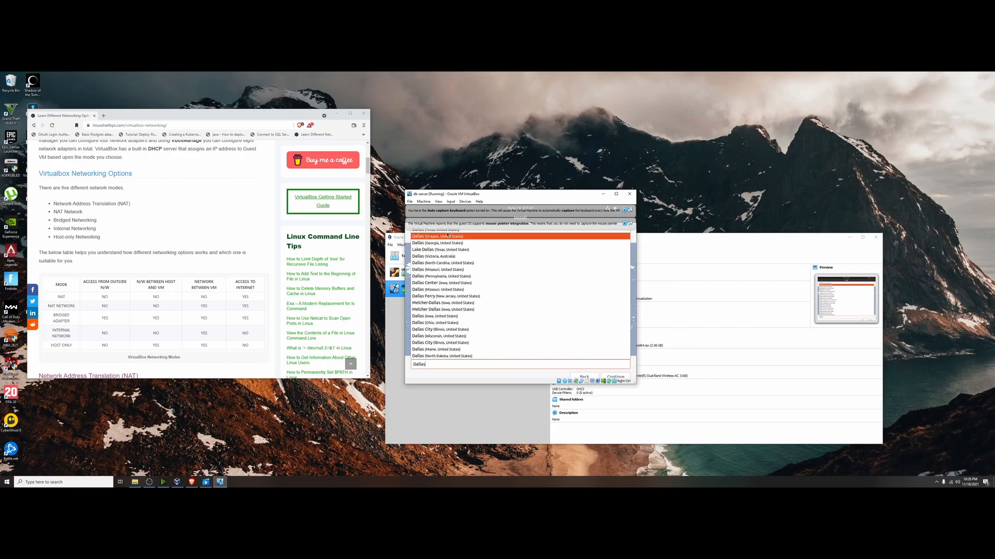
left_click(617, 379)
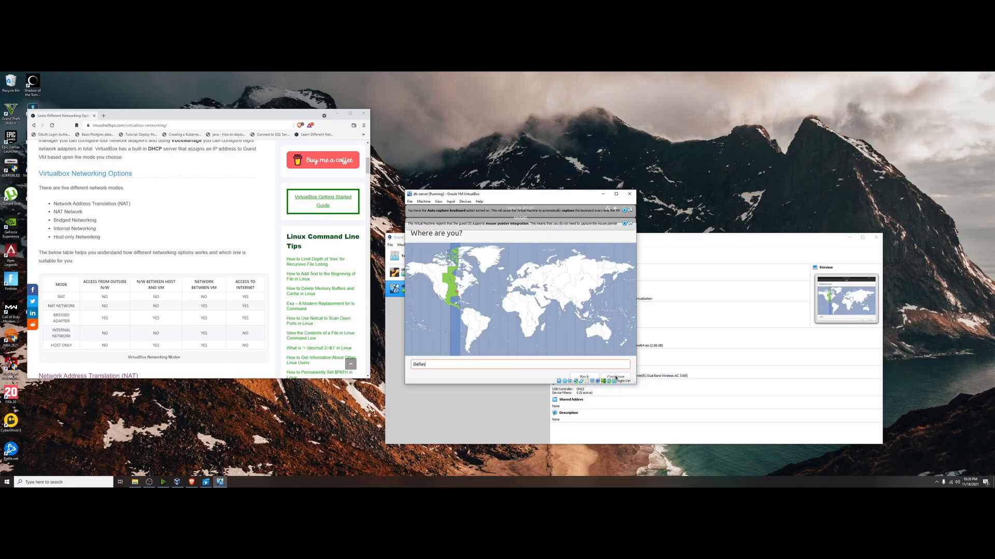
left_click(615, 378)
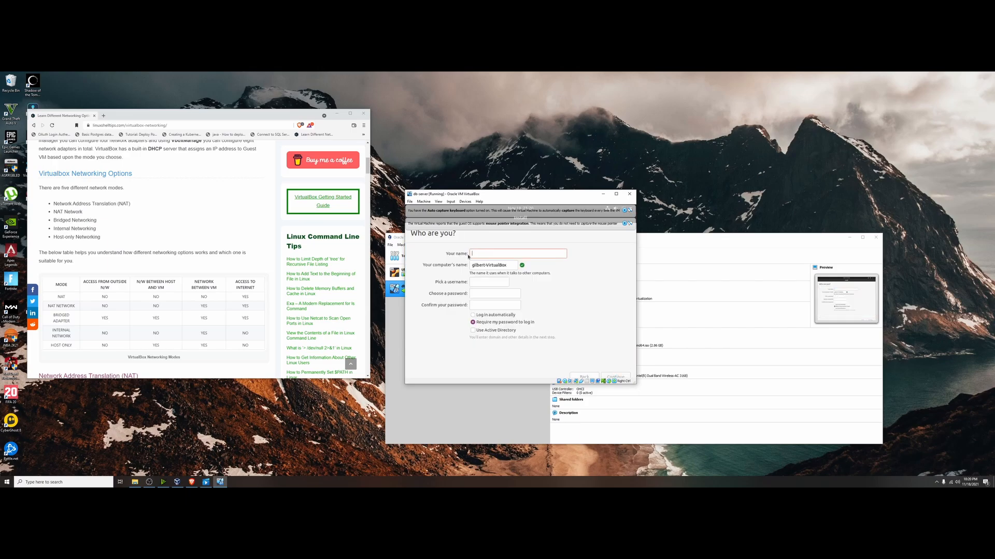
Enter the user's name, then choose and confirm the account password and continue.
type("Gilbert")
left_click(514, 295)
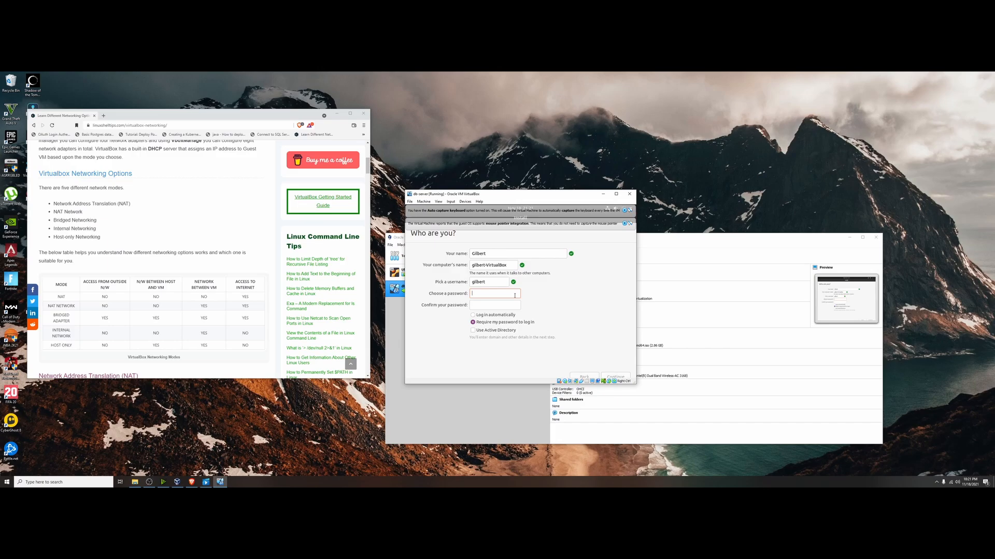
type("••••")
key("Tab")
type("••••")
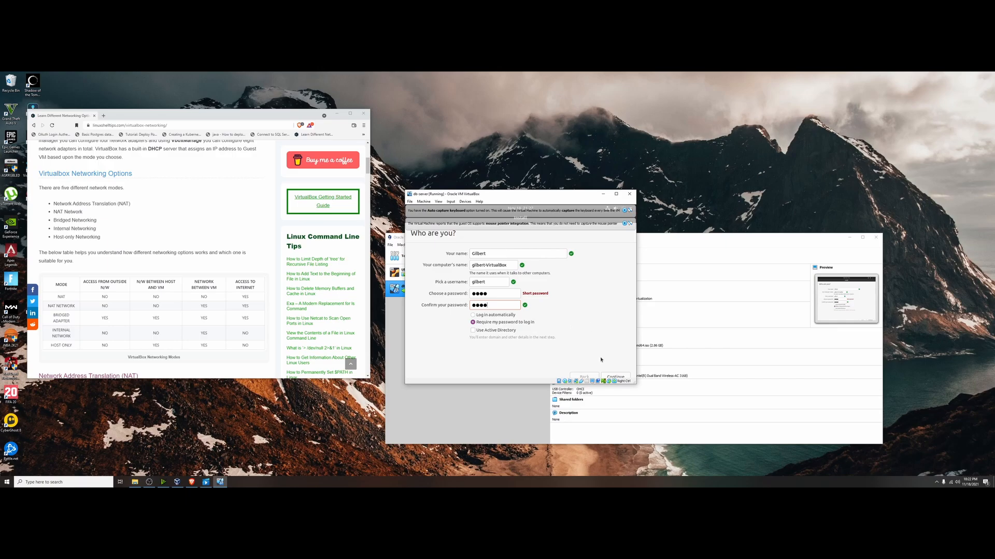
left_click(619, 377)
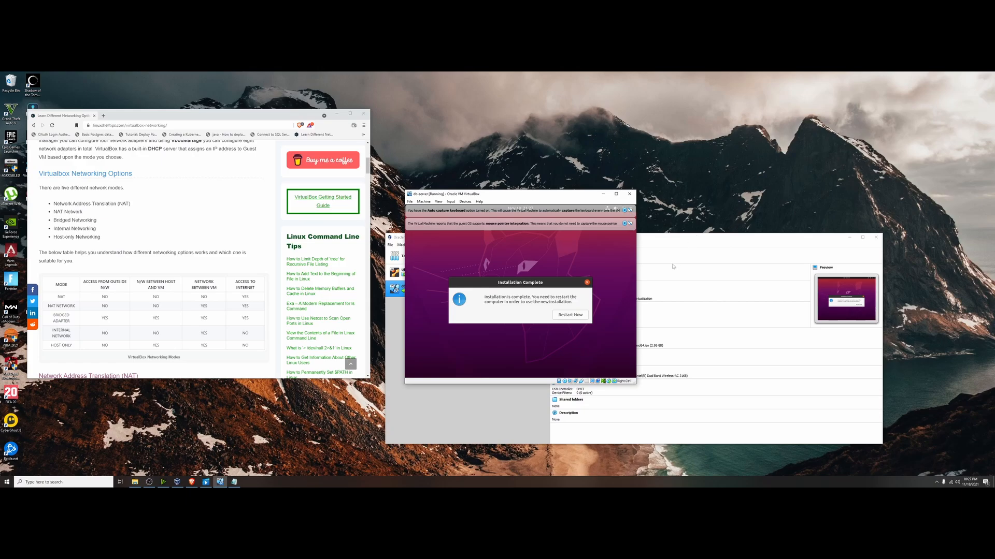
Restart the virtual machine to complete the Ubuntu installation.
left_click(572, 316)
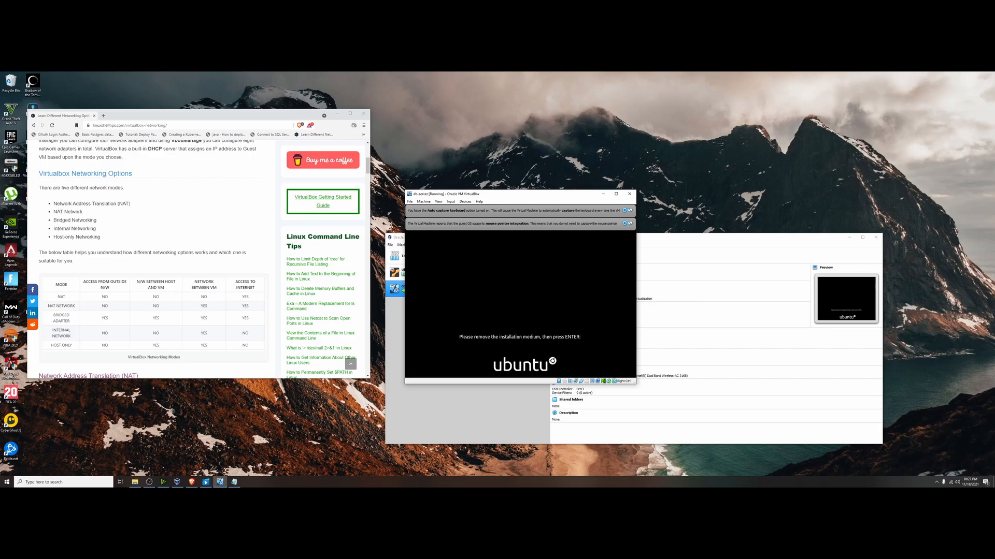
key("Return")
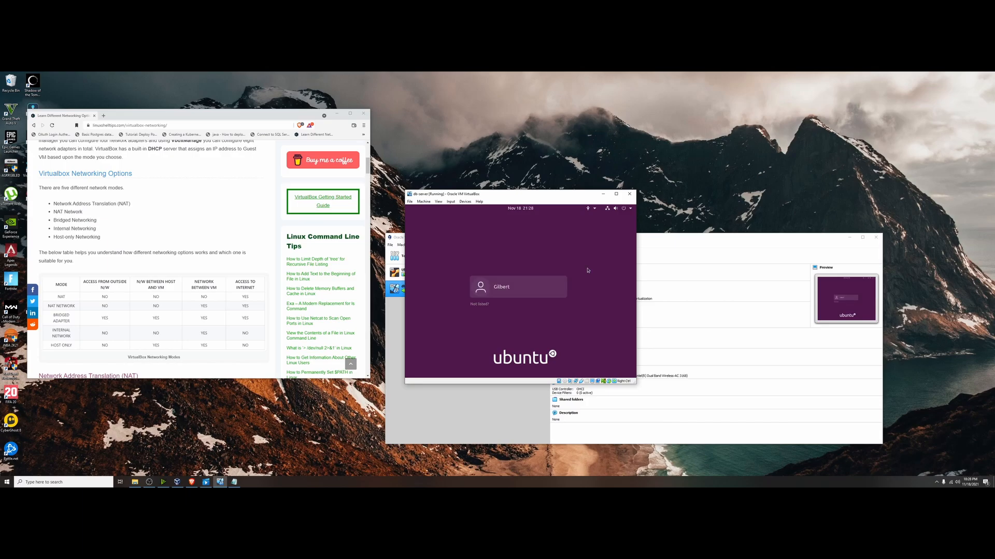
Log in to the new Ubuntu account with its password.
left_click(534, 289)
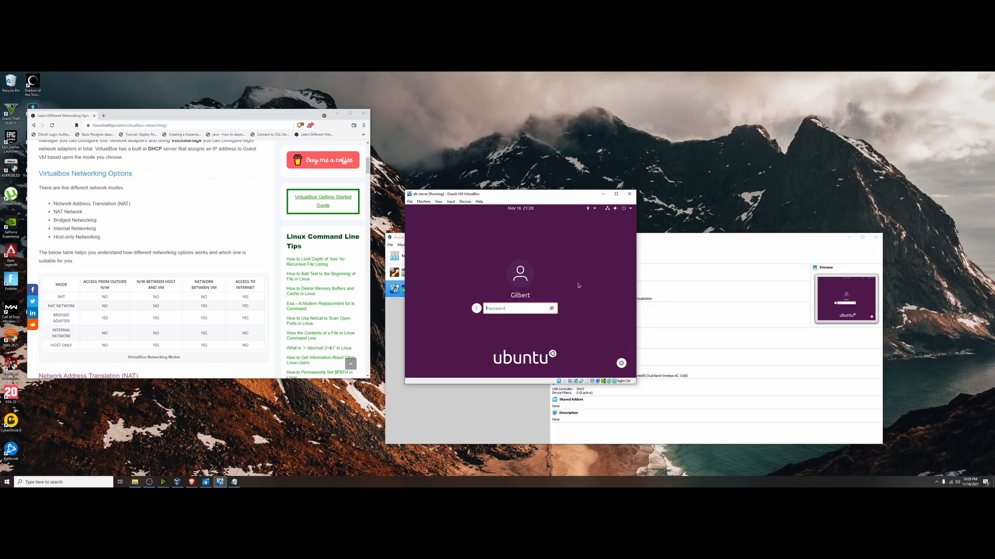
type("••••")
key("Return")
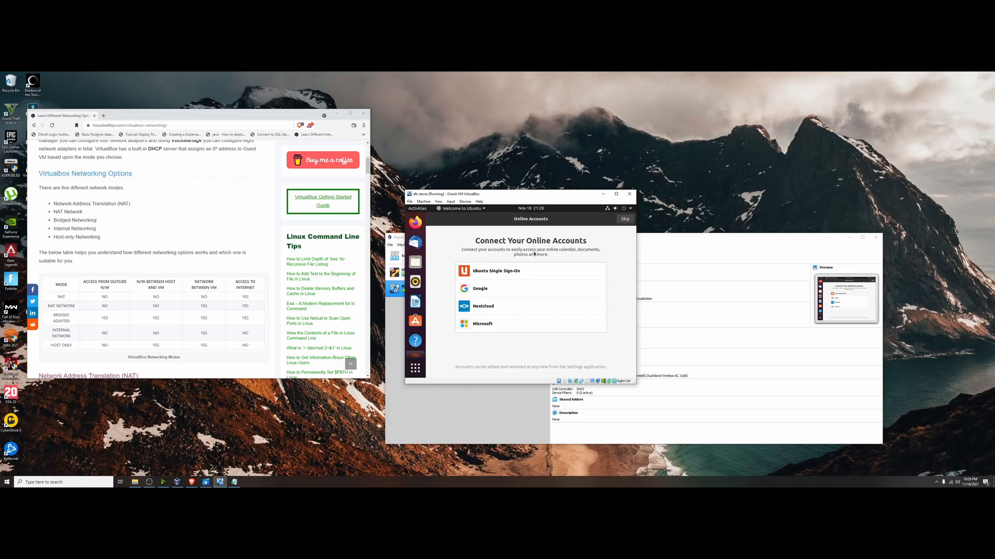
Skip the online accounts setup and open Terminal from the applications search.
left_click(624, 219)
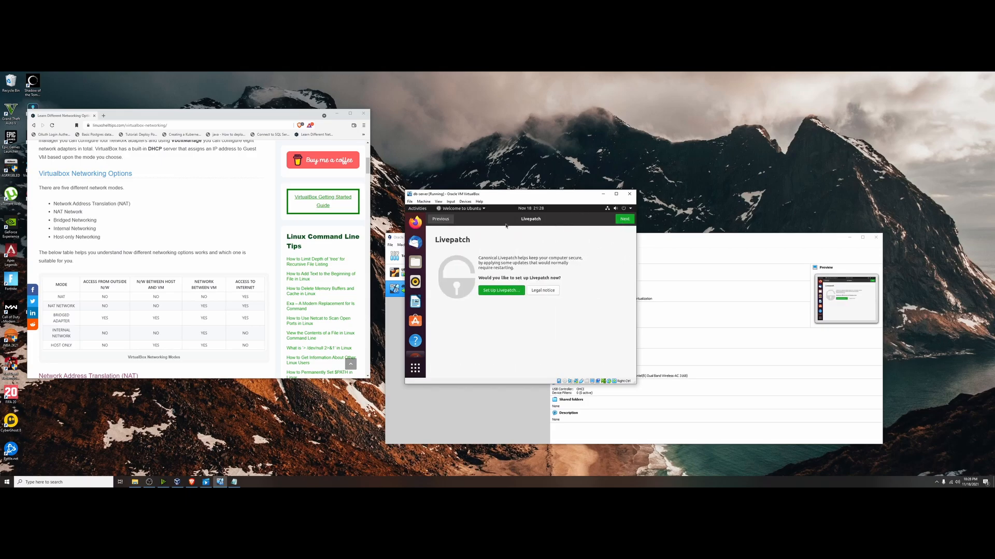
left_click(415, 368)
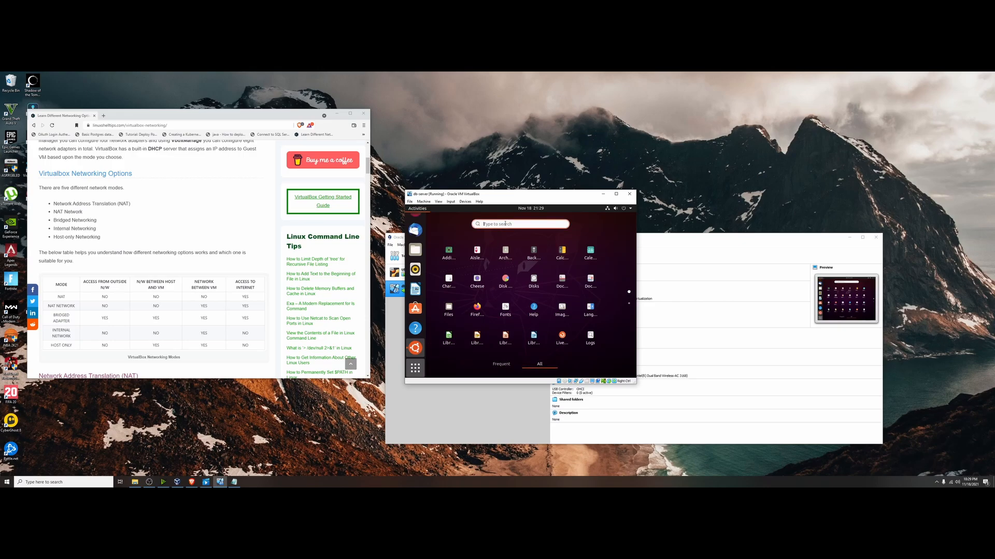
type("telmi")
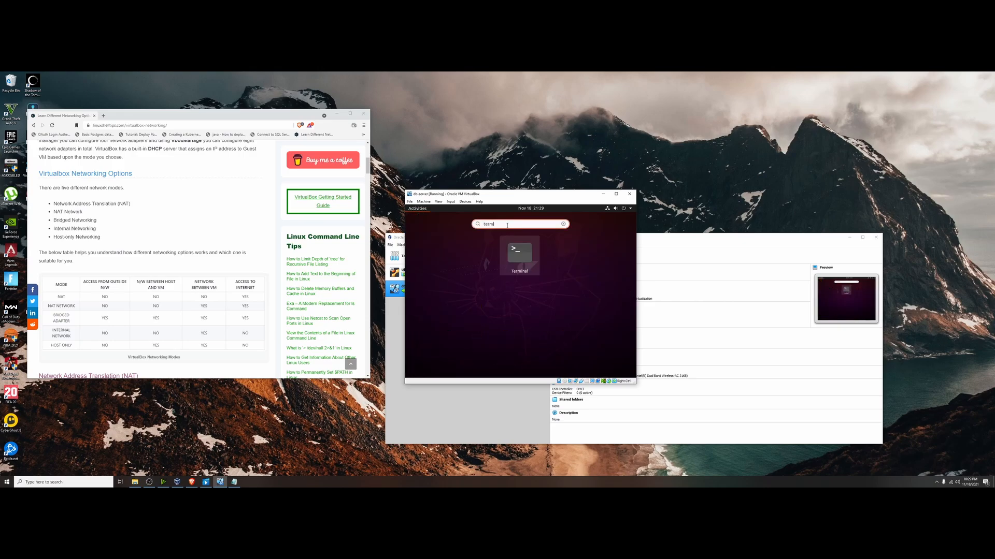
left_click(519, 255)
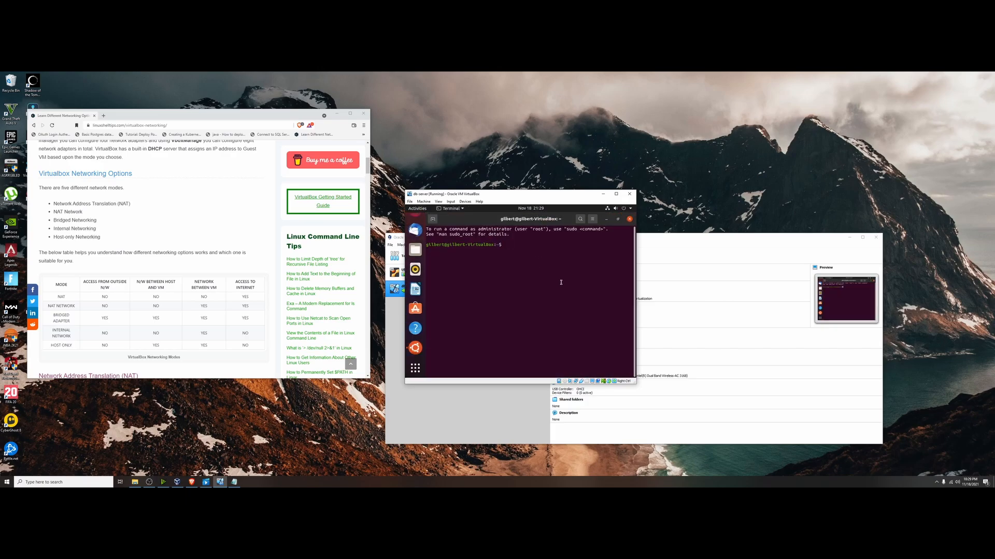
Run pwd in the terminal, then run it again from history.
type("pwd")
key("Return")
key("Up")
key("Return")
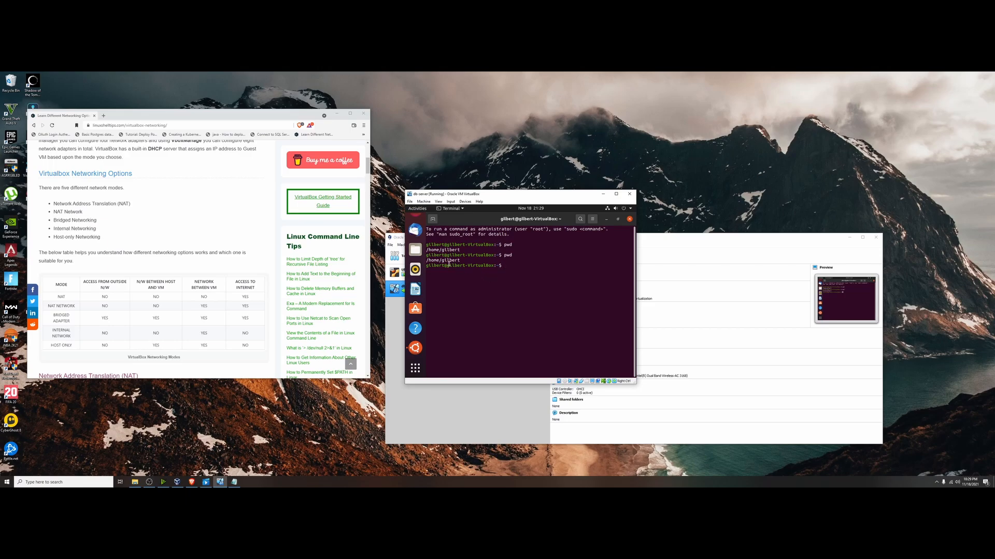
Run ls in the terminal to list the home directory.
left_click_drag(460, 260, 444, 265)
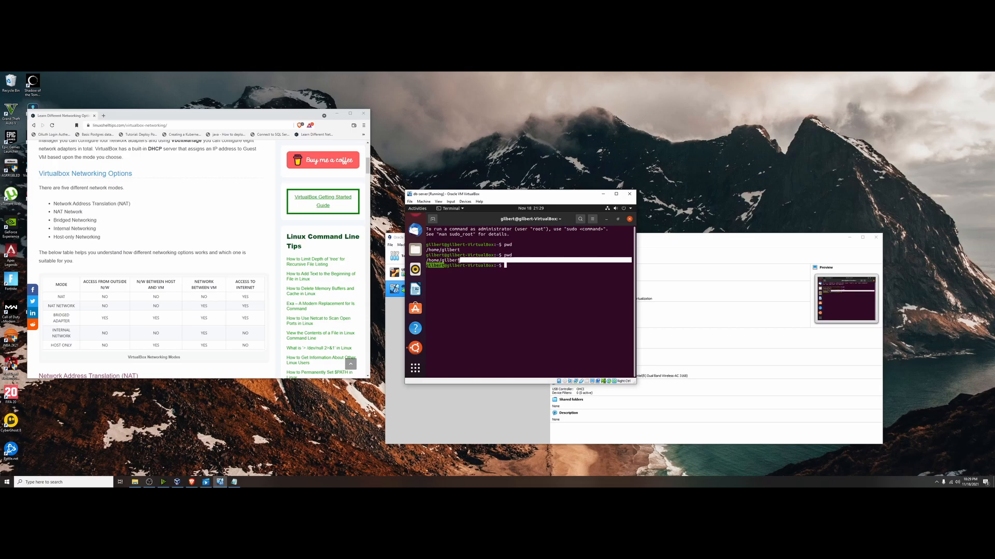
left_click(461, 261)
type("ls")
key("Return")
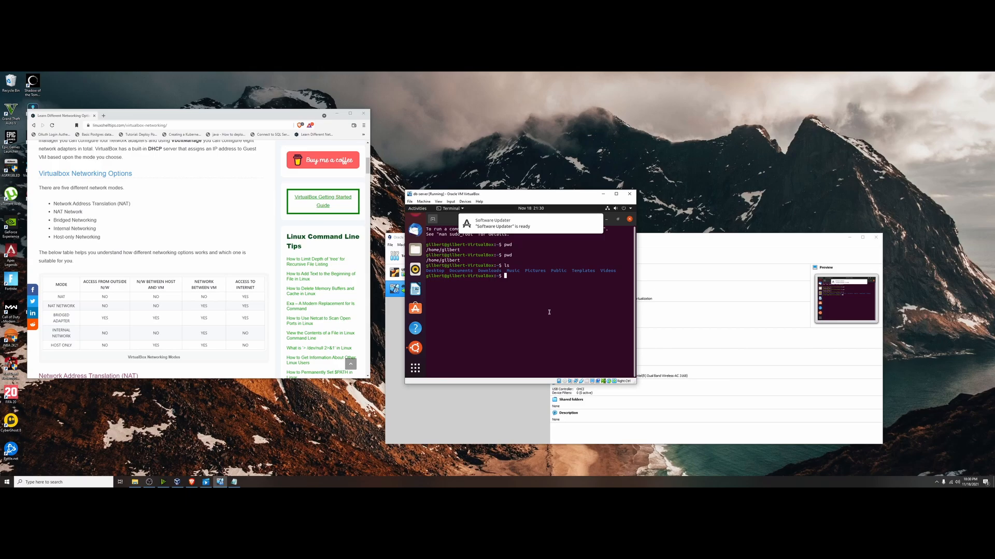
Run ls /home/ in the terminal to list the home directories.
type("ls /home/")
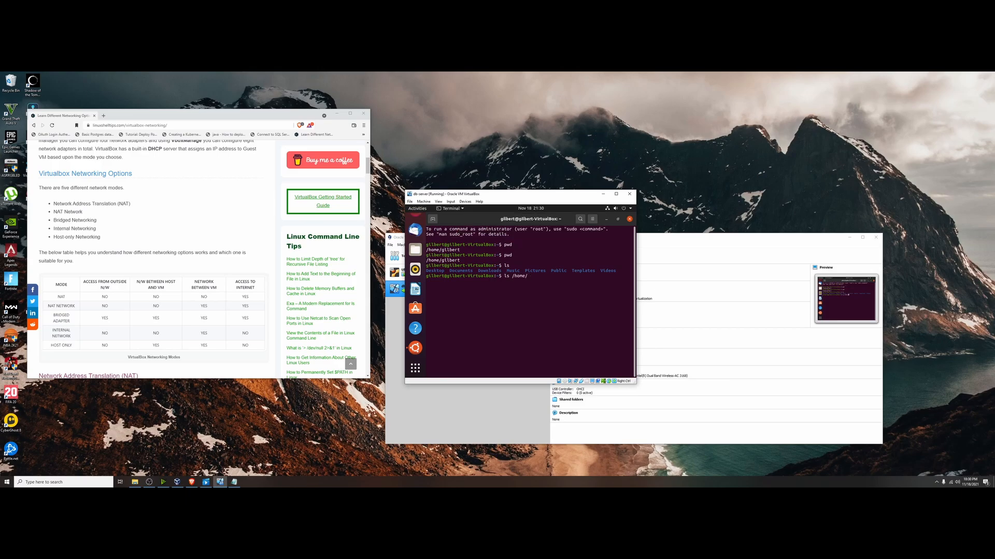
key("Return")
Close the db-server VM window, choosing to save the machine state.
left_click_drag(563, 200, 638, 209)
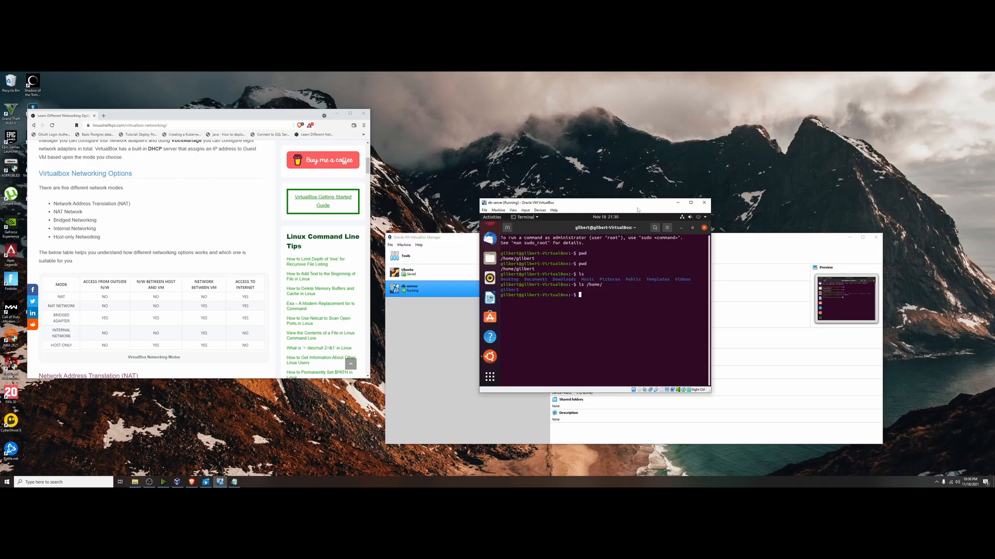
left_click(704, 203)
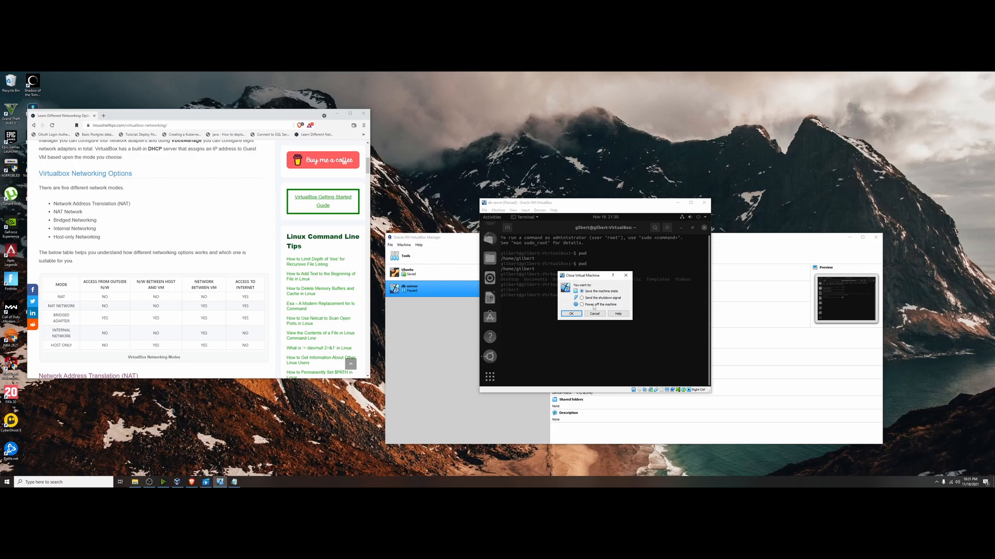
left_click(571, 314)
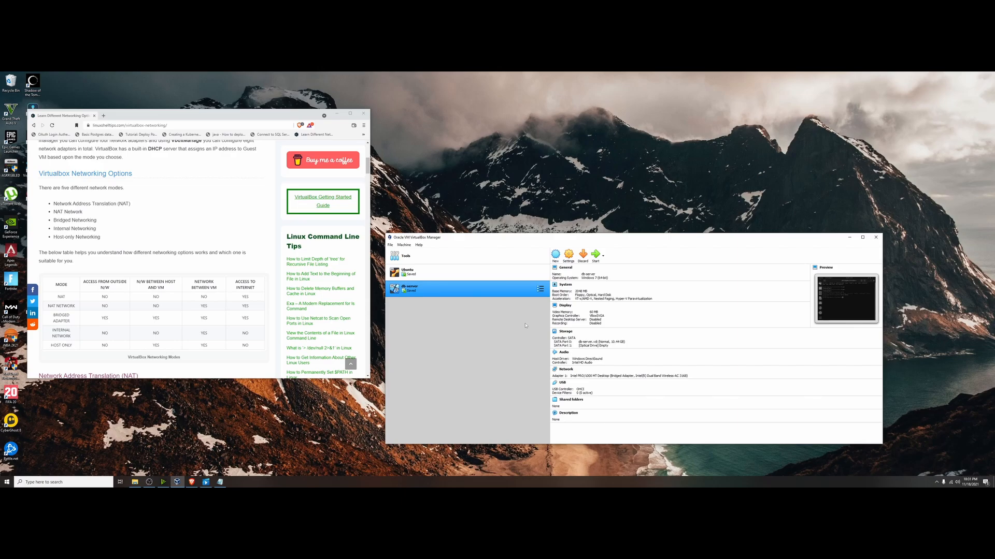
Start the saved db-server VM again from the manager and run ls in its restored terminal.
right_click(470, 292)
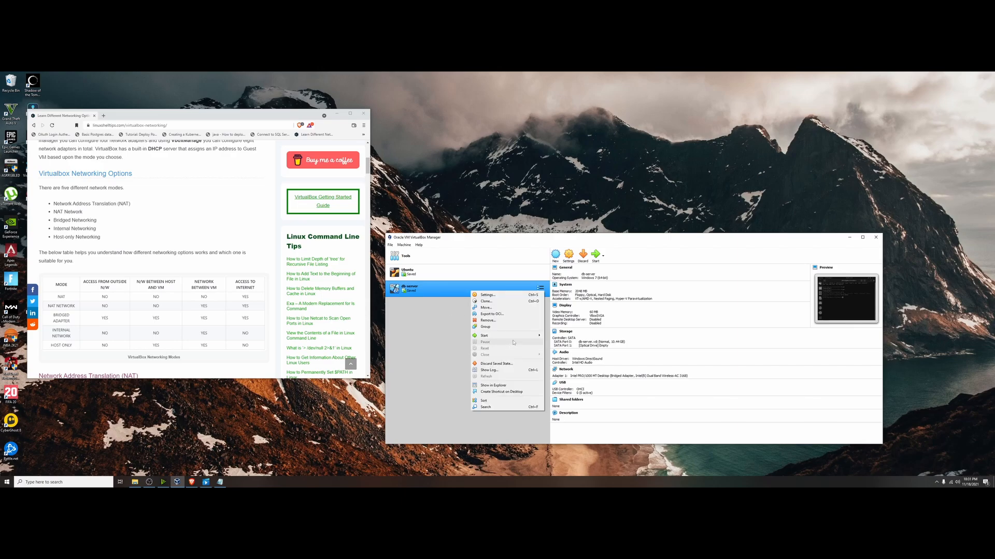
mouse_move(521, 338)
left_click(558, 336)
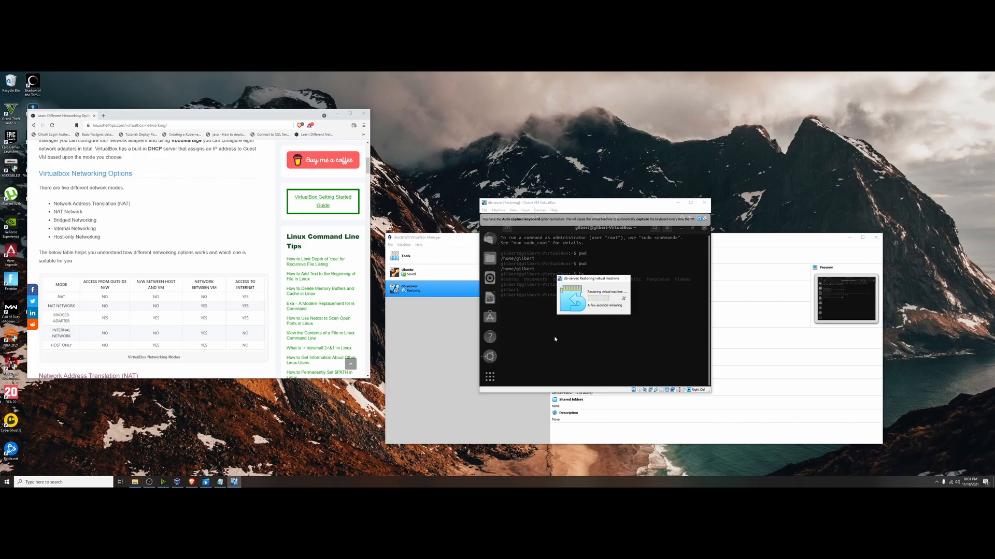
type("ls /home/")
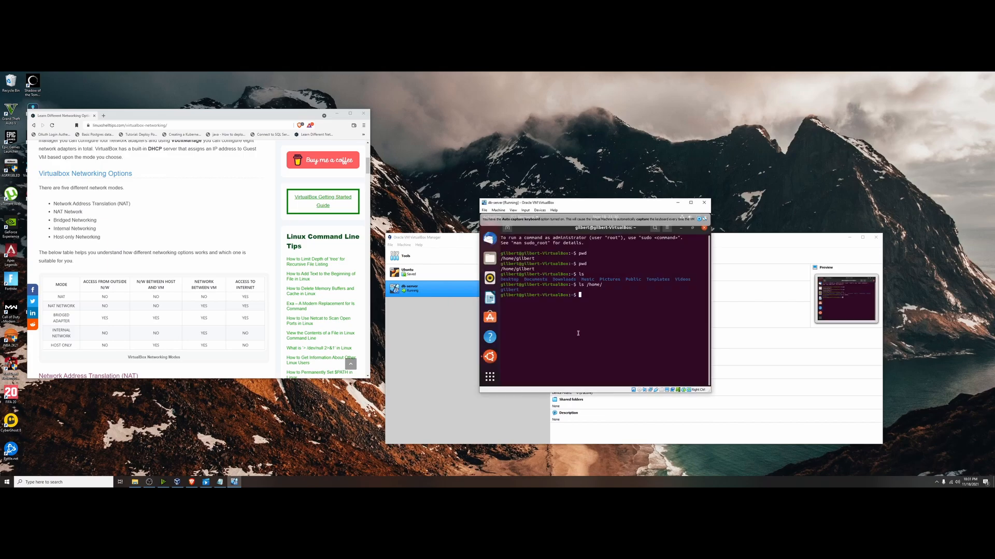
key("Return")
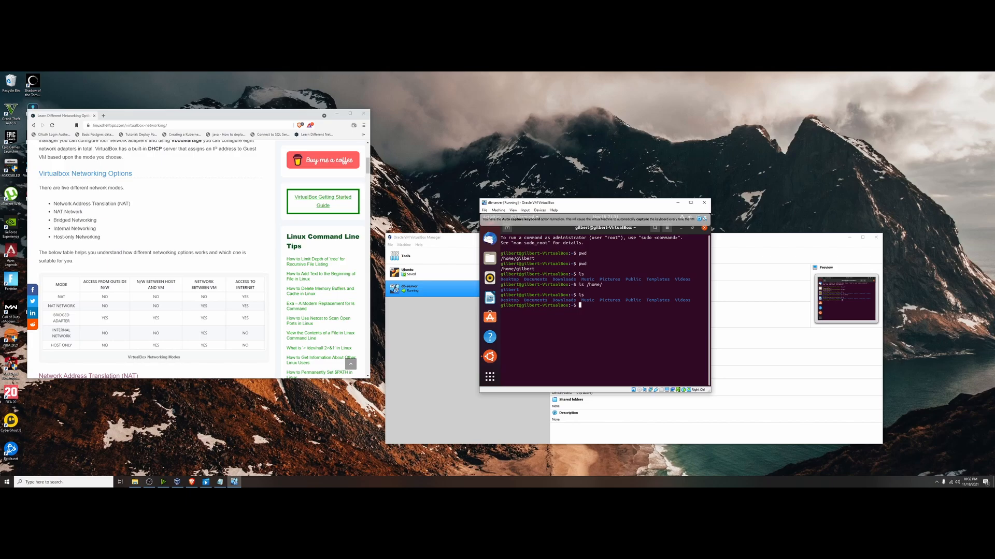
Close the db-server VM window again, saving the machine state.
left_click(704, 202)
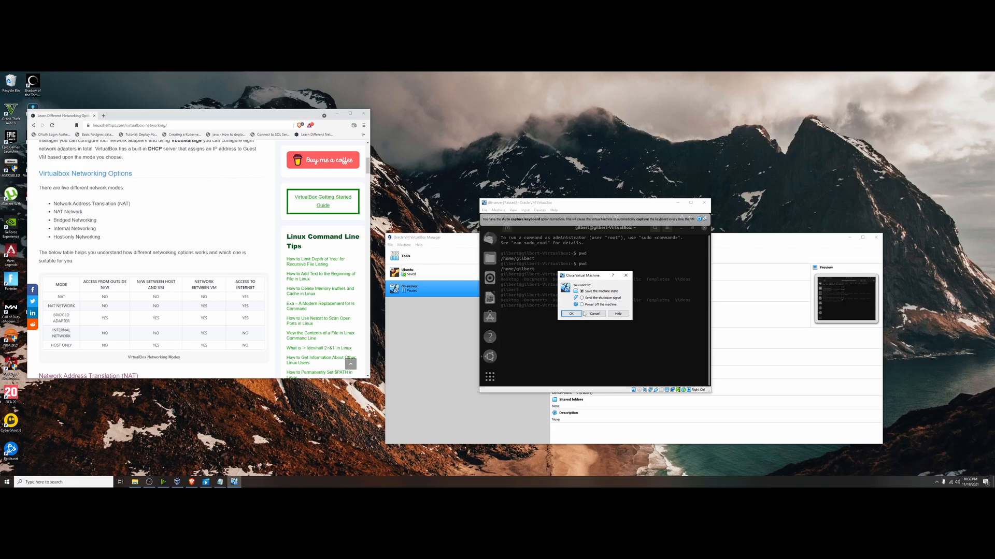
left_click(572, 314)
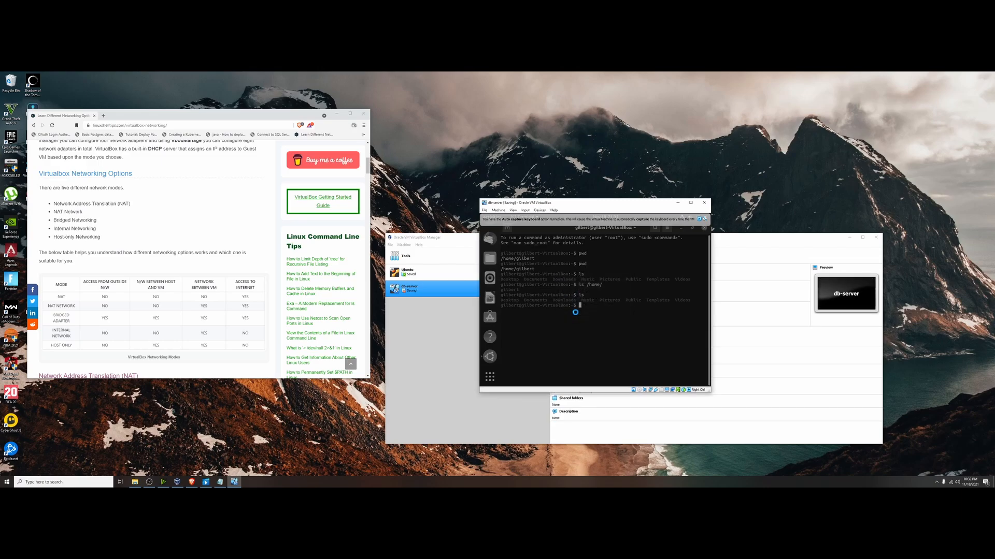